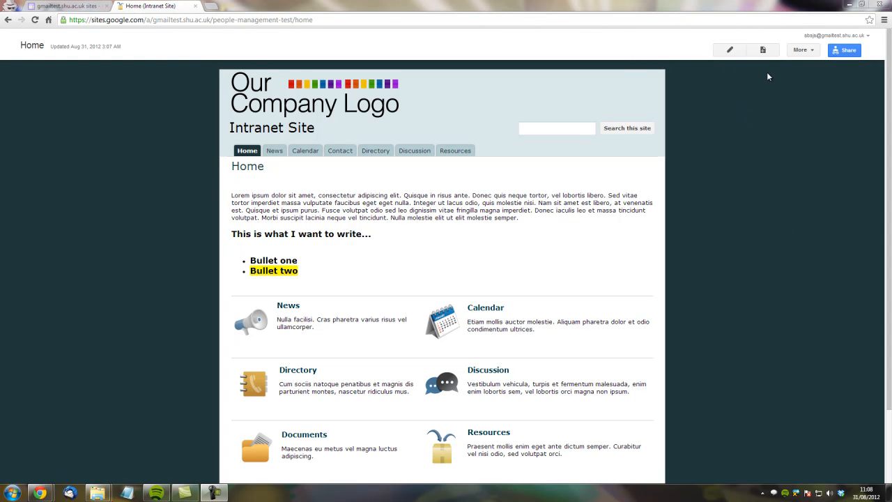
- Open the Home page for editing and delete the "This is what I want to write..." heading with its two bullets
click(730, 51)
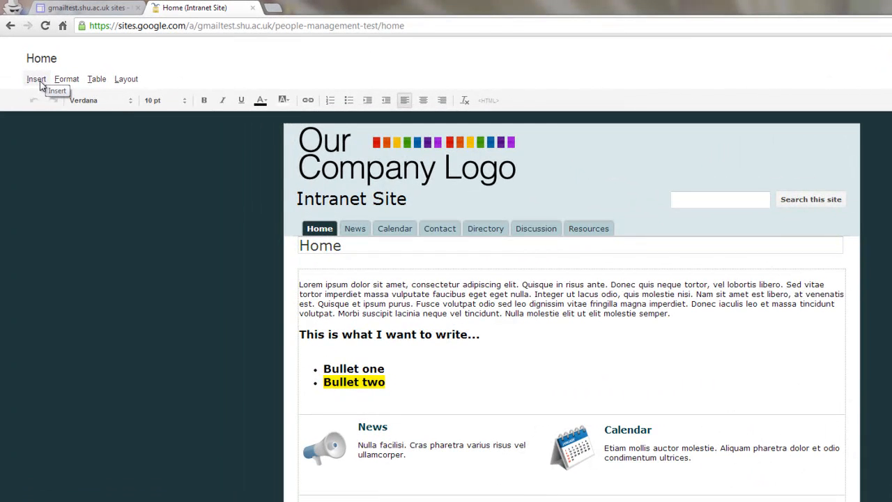
click(30, 62)
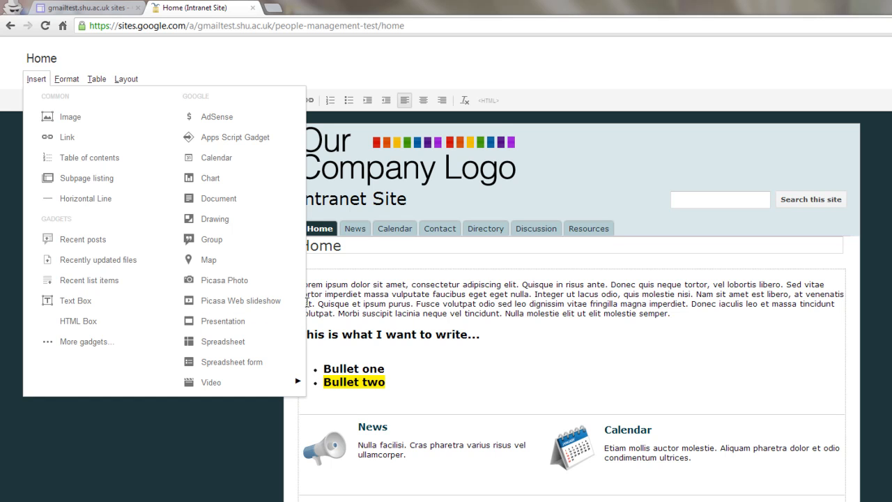
click(387, 367)
drag(387, 381, 301, 335)
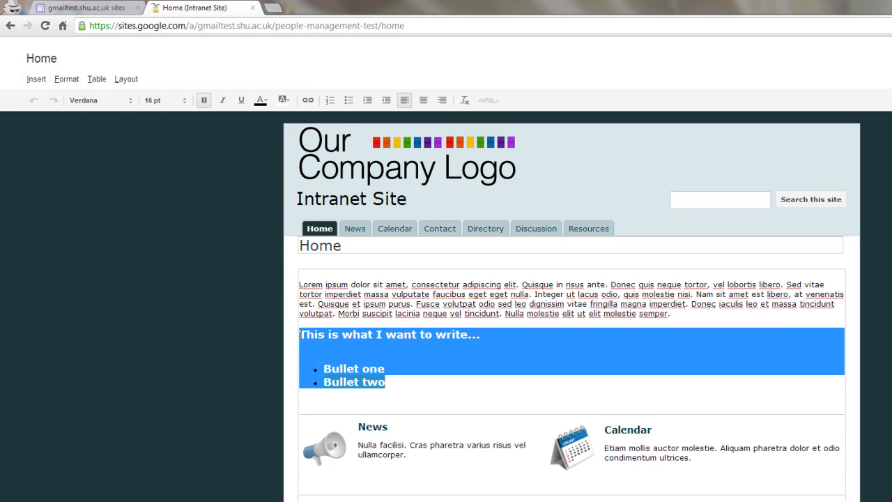
key(Delete)
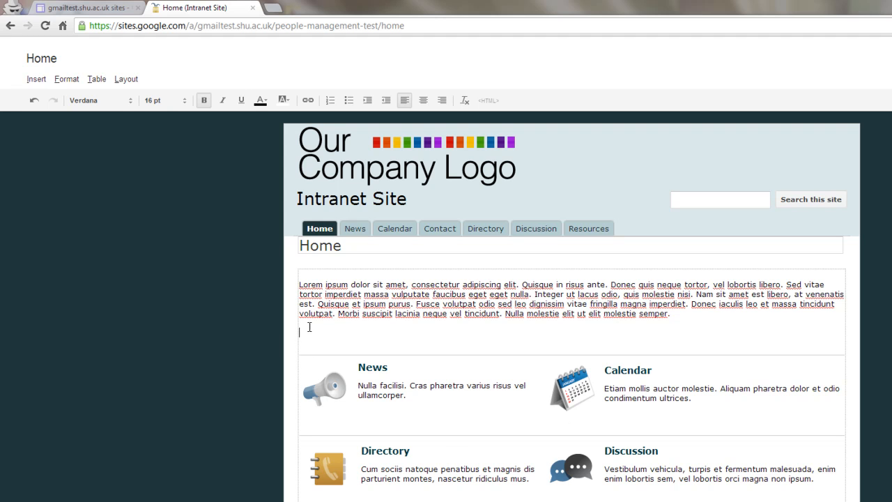
- Start inserting an image below the intro paragraph and upload the puppy JPG file from the Sites folder
click(36, 79)
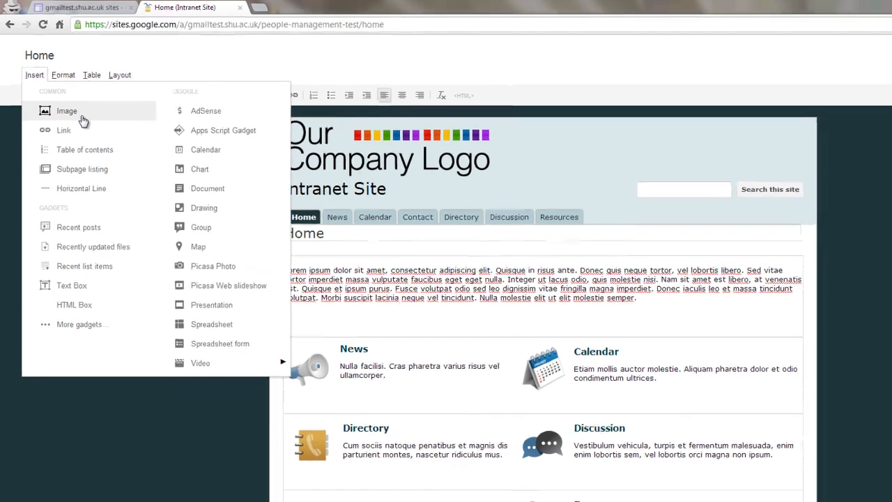
click(81, 118)
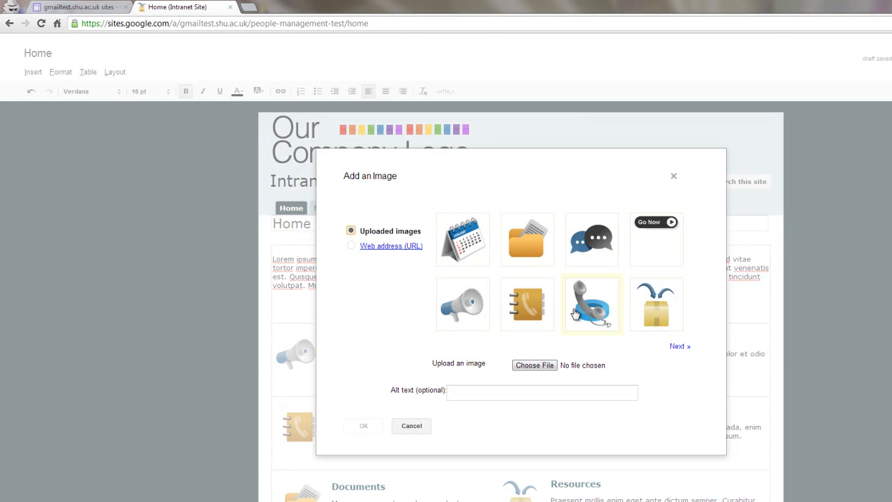
click(533, 362)
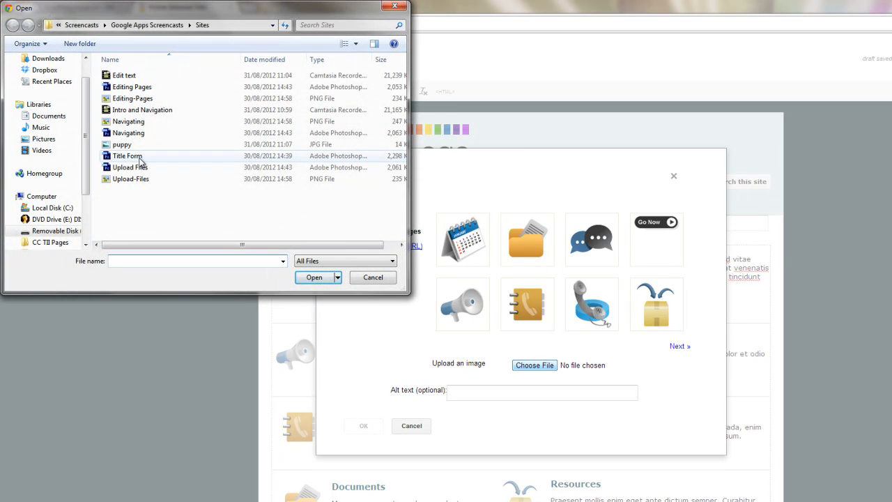
click(121, 145)
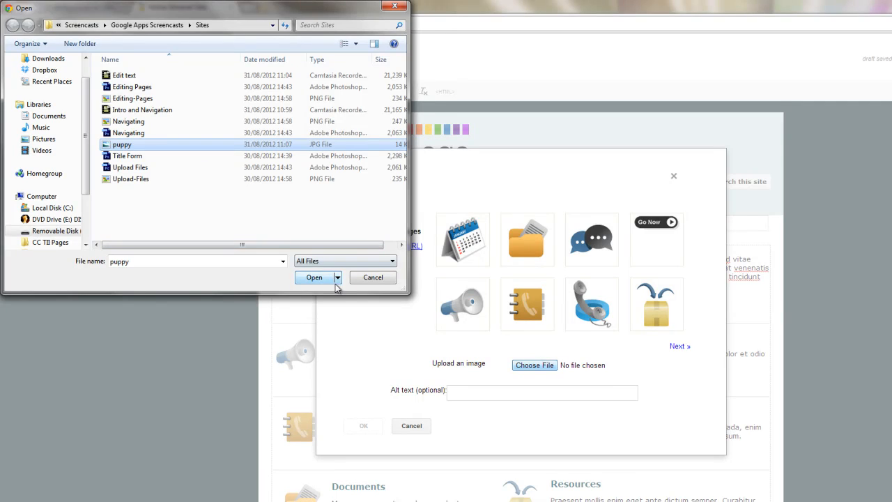
click(314, 278)
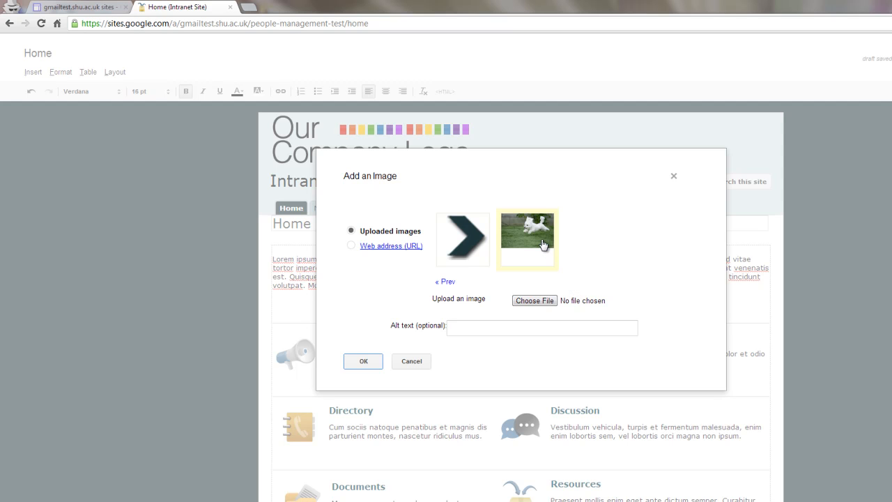
- Give the uploaded puppy picture the alt text "Dog image" and insert it into the page
click(520, 328)
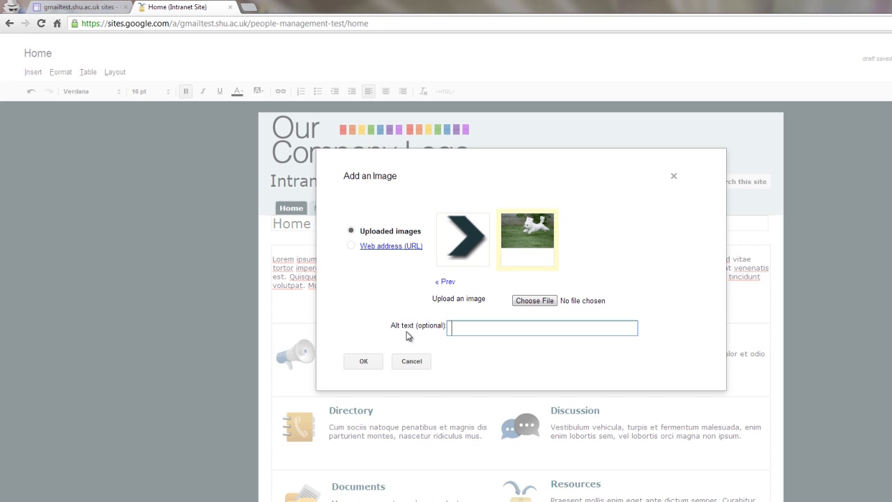
text(Dog image)
click(362, 364)
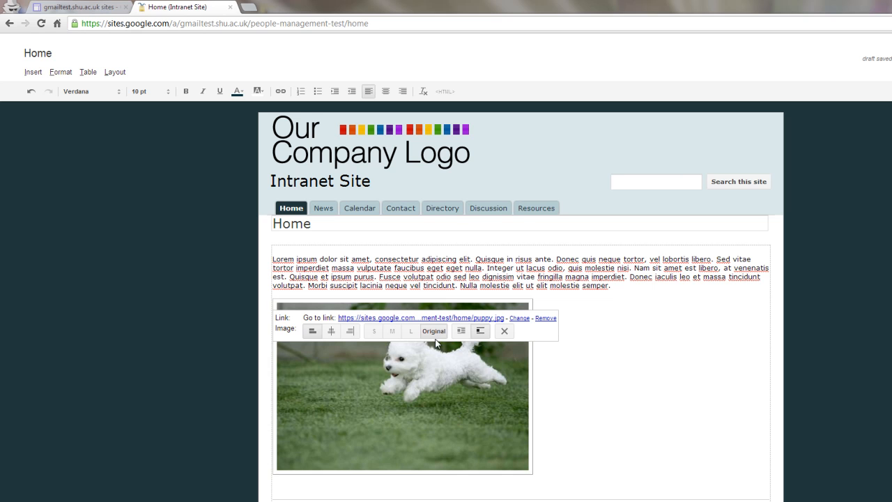
- Try the small, medium and large sizes on the puppy image and finish with the small size
click(374, 331)
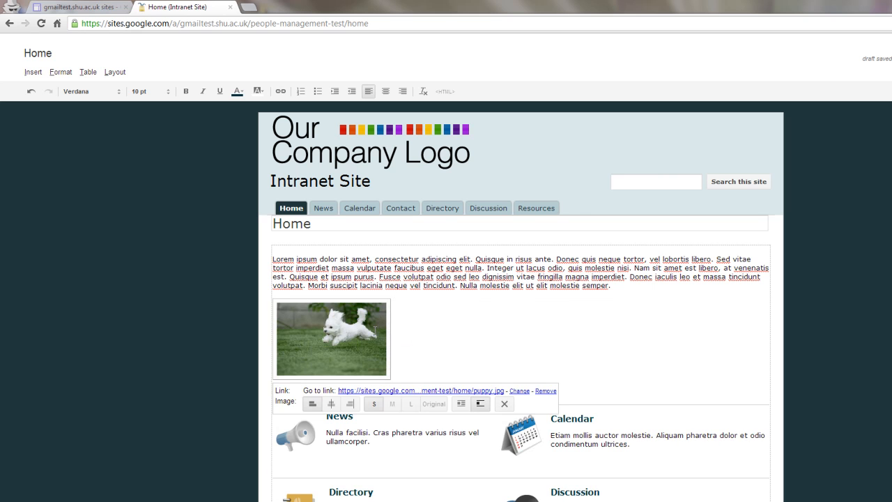
click(392, 403)
click(411, 448)
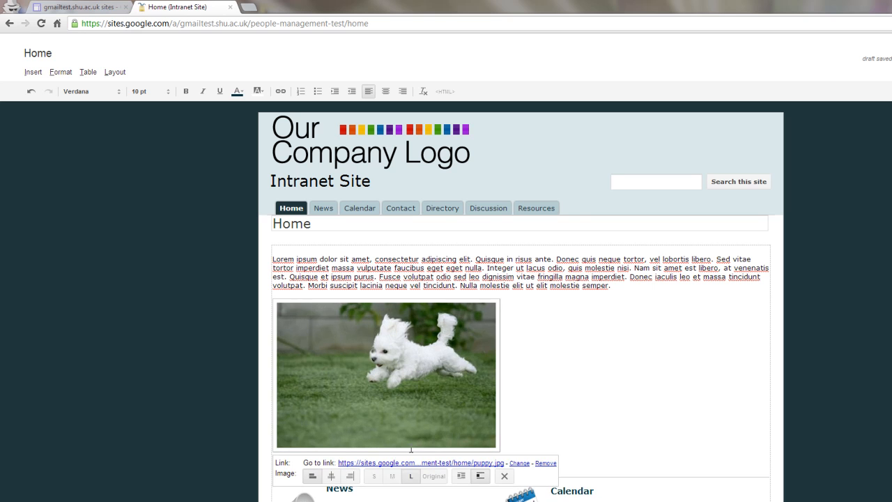
click(379, 476)
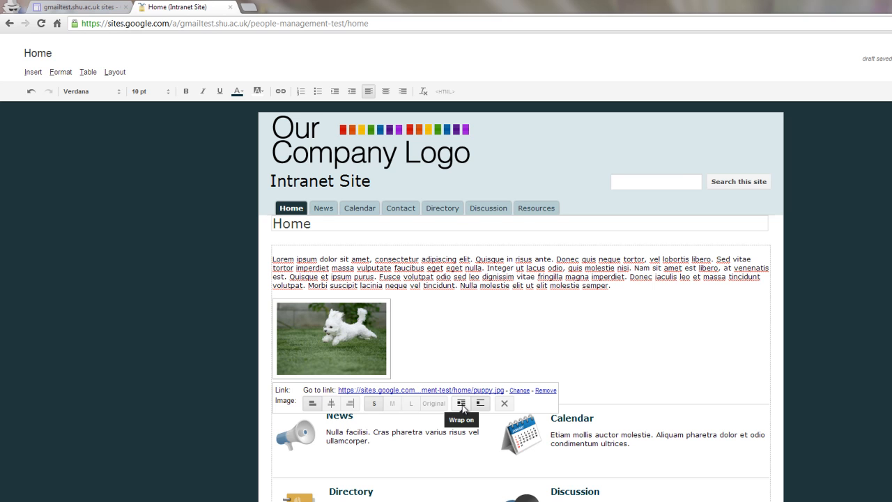
- Switch text wrapping on and back off for the puppy image, and save the page
click(462, 408)
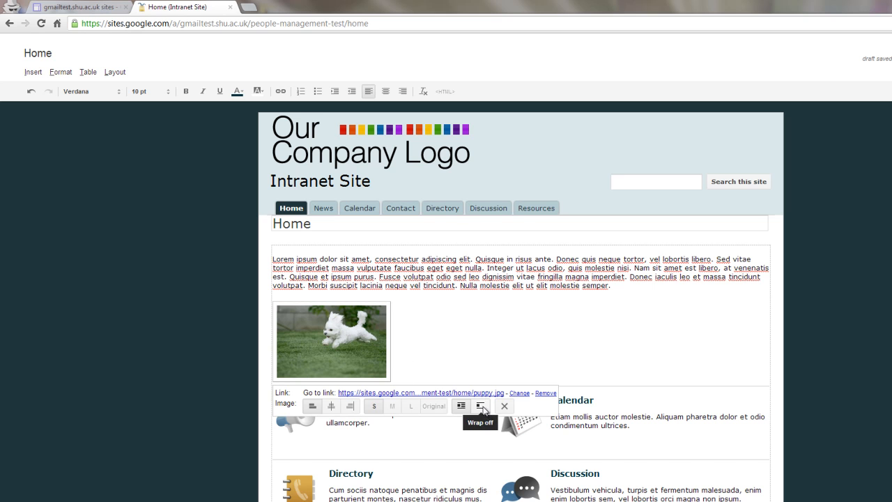
click(481, 407)
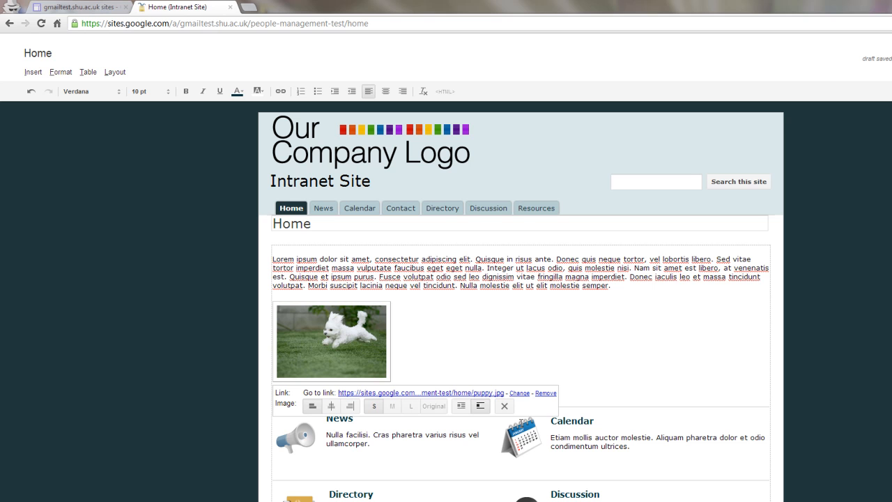
click(504, 405)
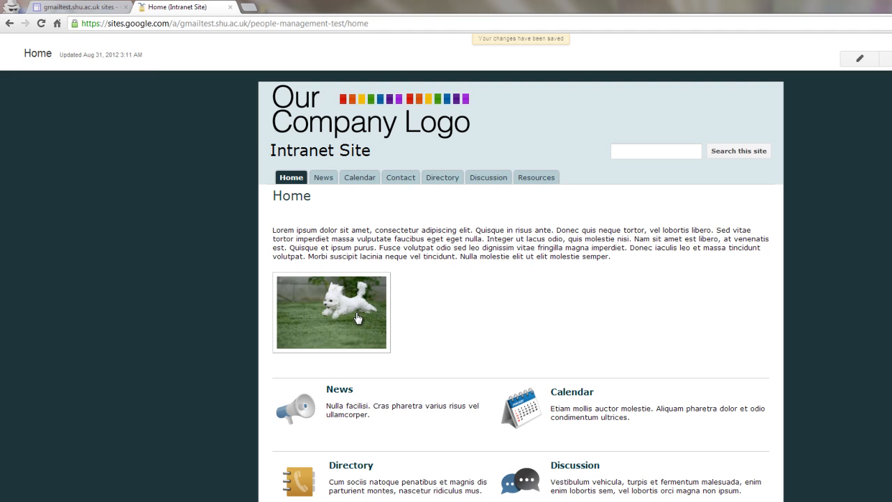
- Follow the puppy image's link to view the picture on its own, and return to the Home page
click(358, 318)
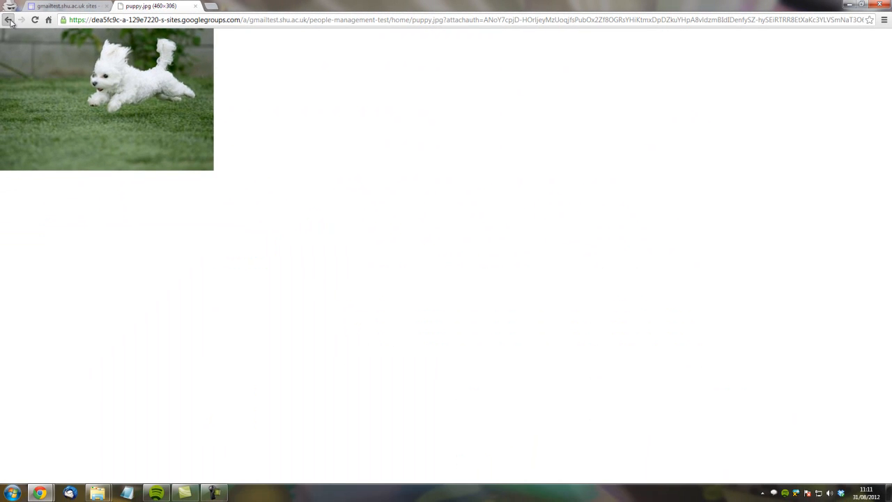
click(8, 19)
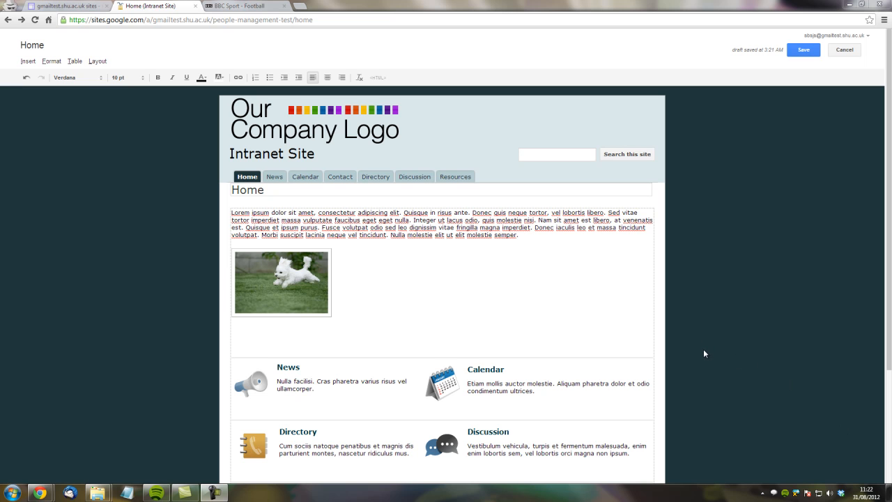
- Start a web address link on the empty line below the puppy image
click(379, 332)
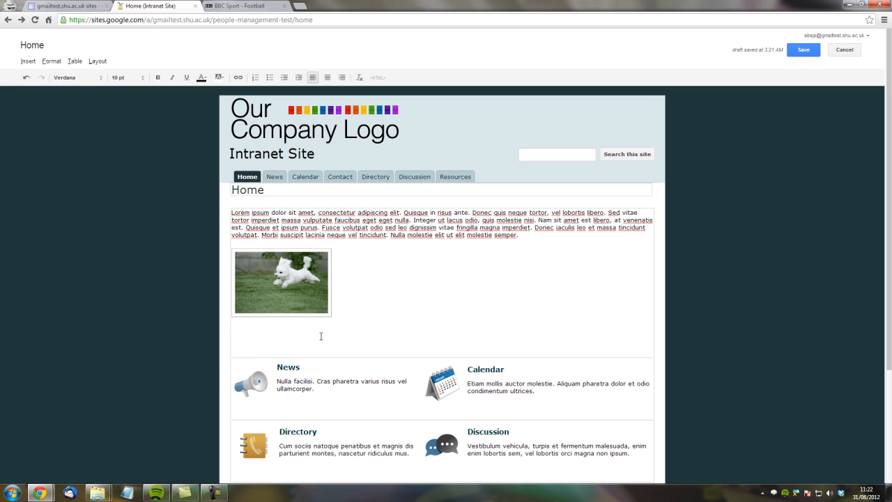
click(27, 61)
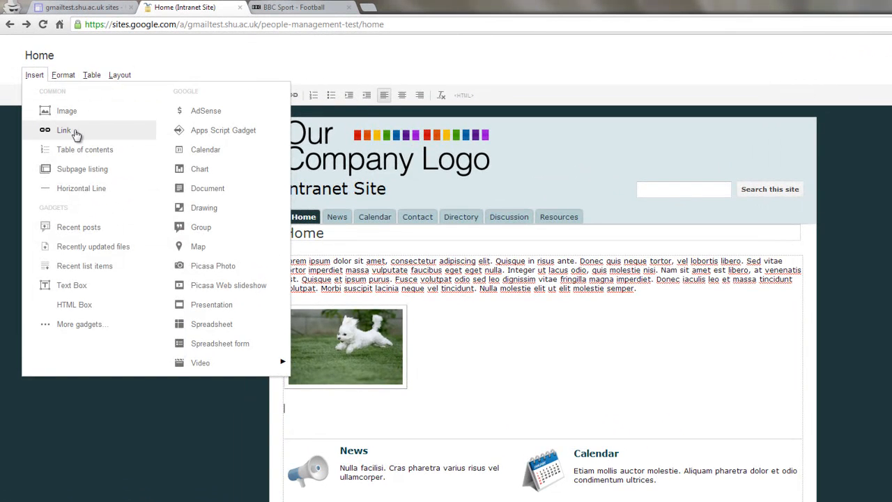
click(64, 130)
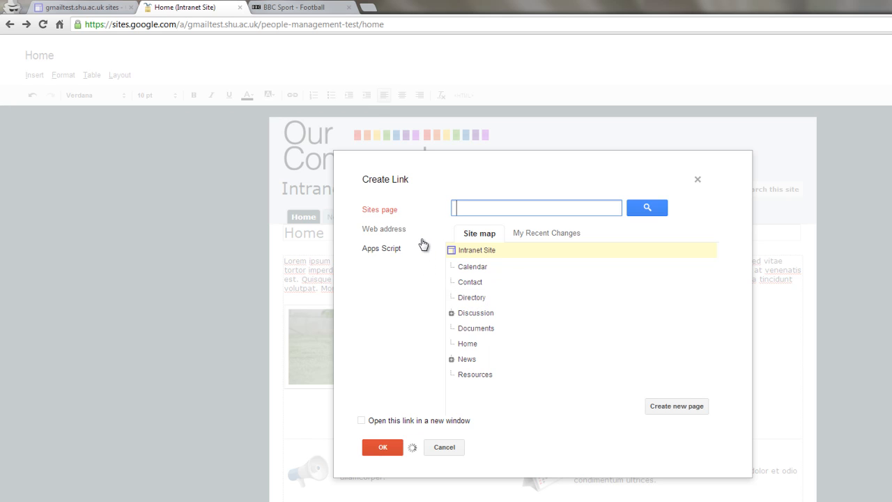
click(381, 231)
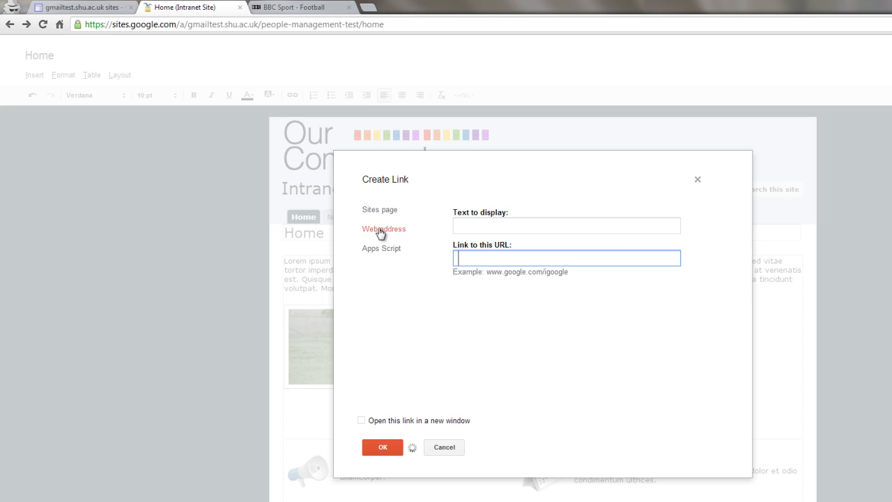
right_click(477, 258)
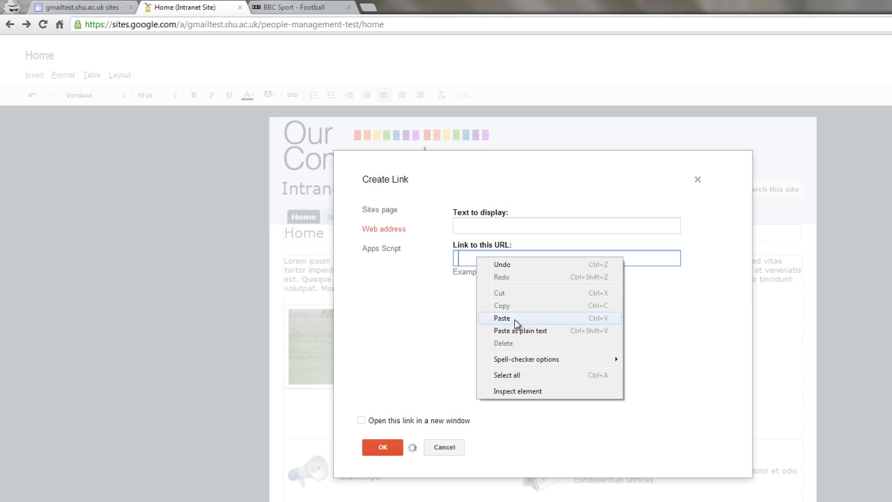
click(318, 10)
click(192, 27)
right_click(193, 28)
click(214, 62)
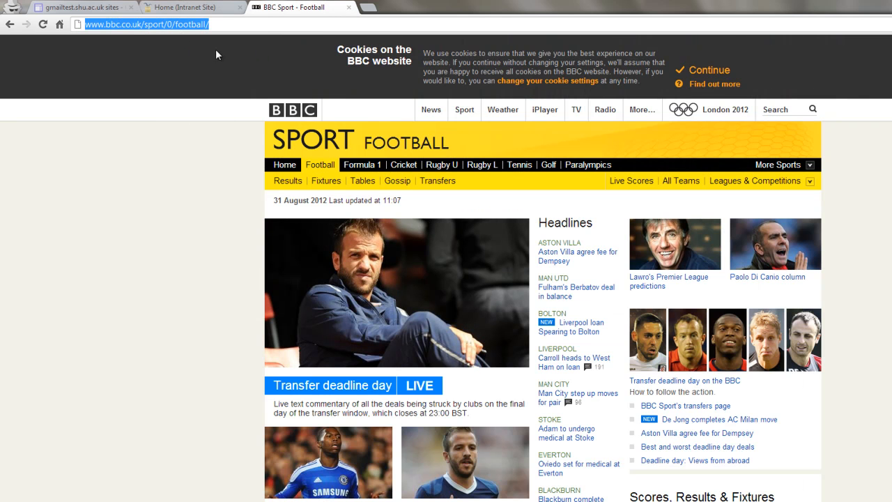
click(232, 7)
right_click(467, 260)
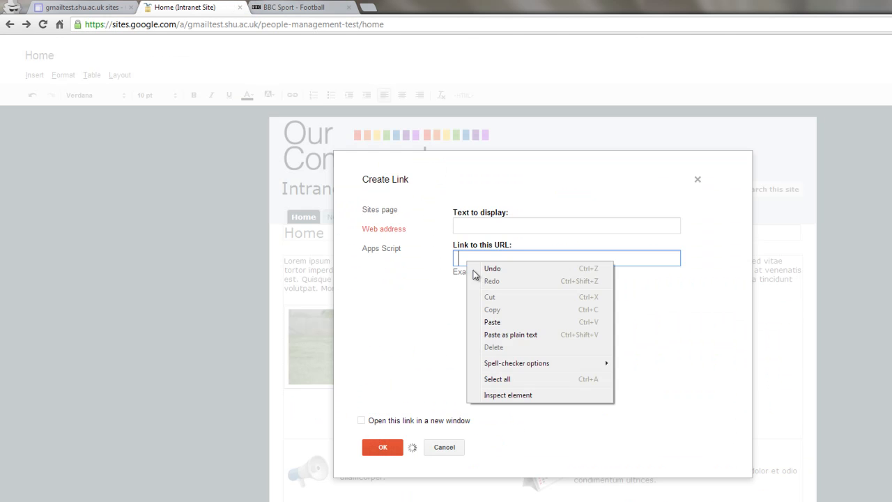
click(497, 322)
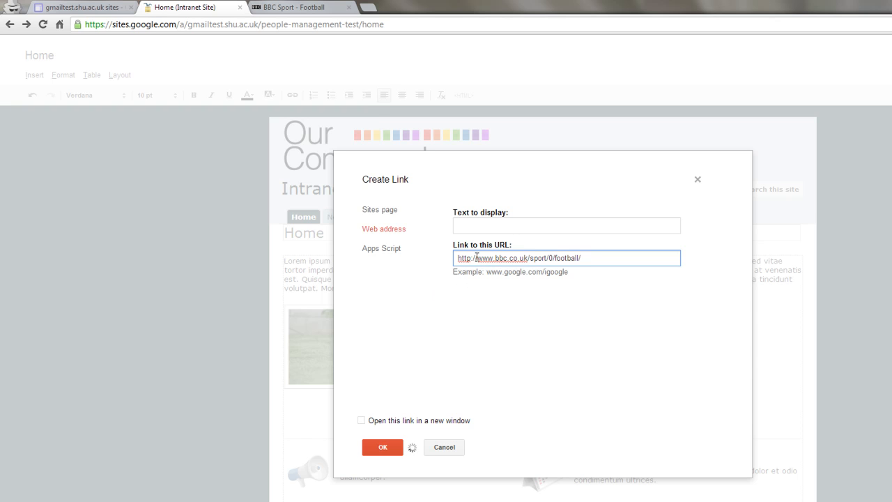
- Set the link's display text to "BBC Football", make it open in a new window, and insert it
click(486, 227)
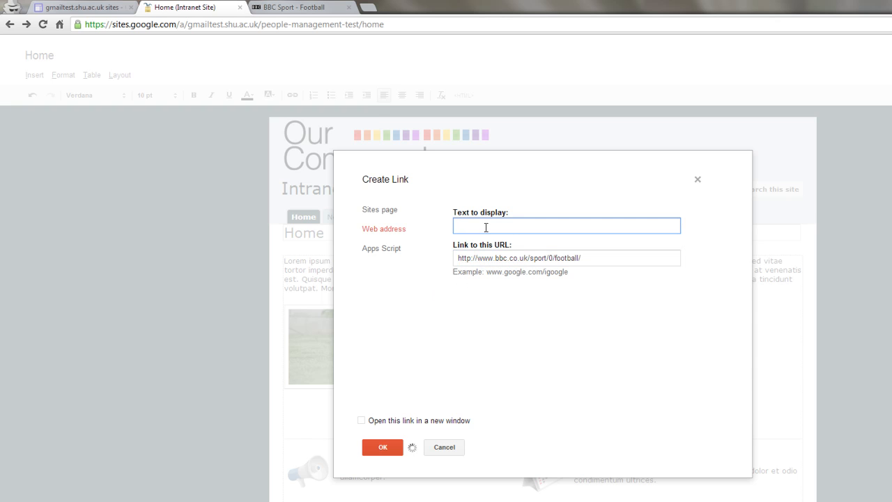
text(BBC Football)
click(361, 421)
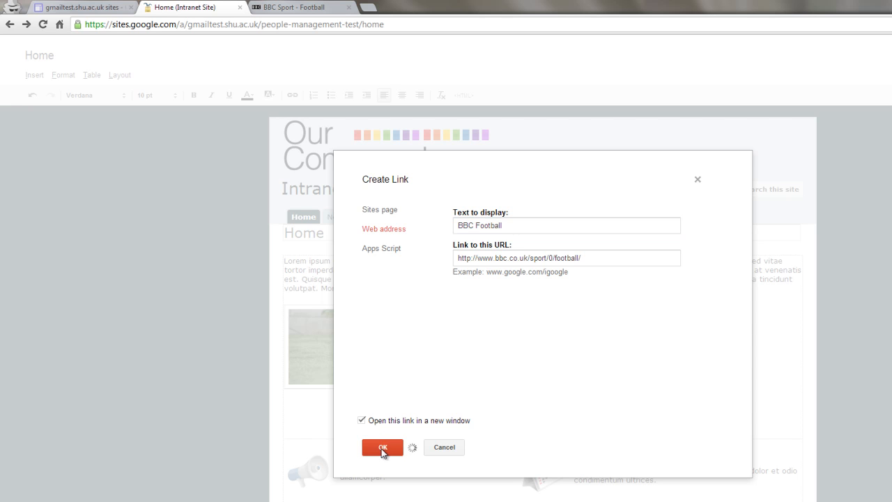
click(383, 448)
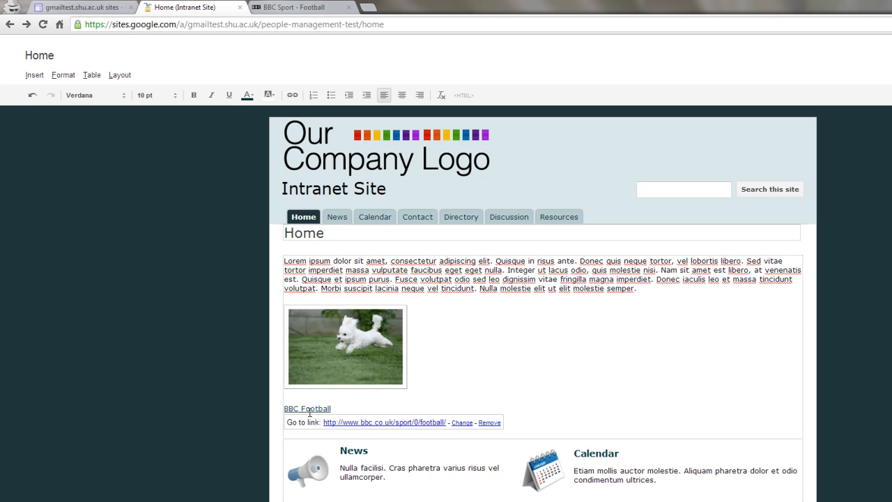
- Save the Home page and test the BBC Football link, returning to the intranet site
click(342, 407)
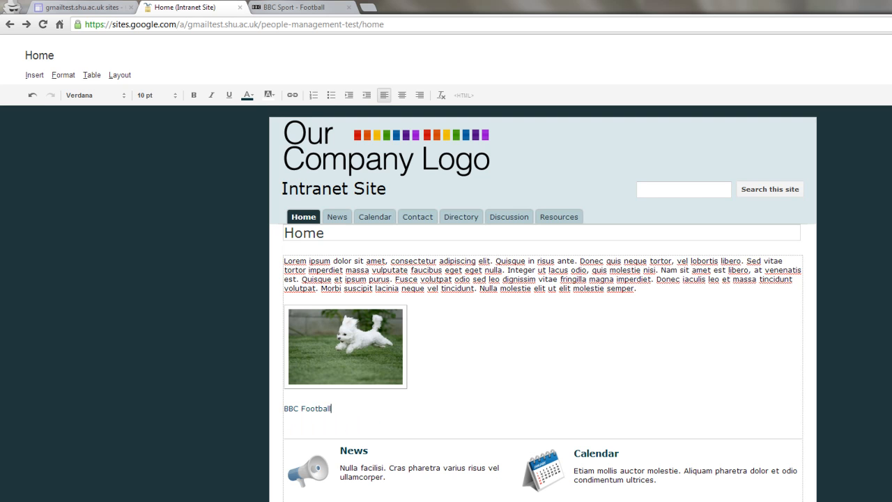
key(ctrl+s)
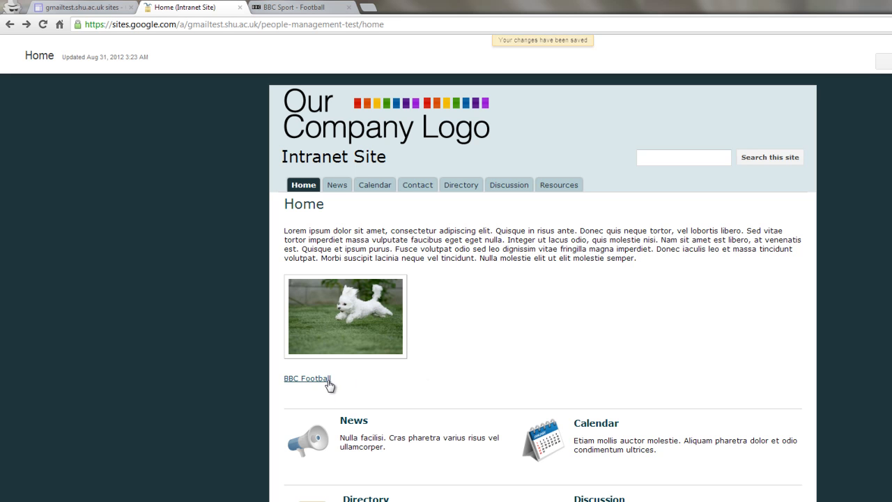
click(307, 378)
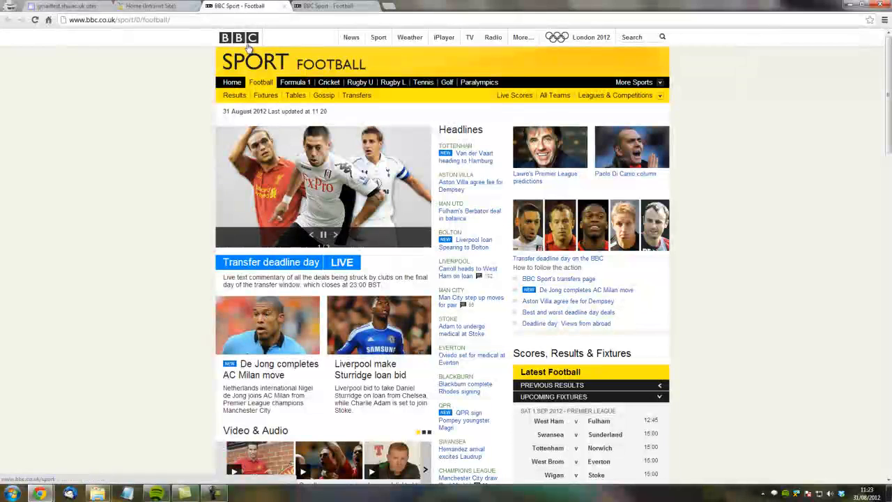
click(181, 5)
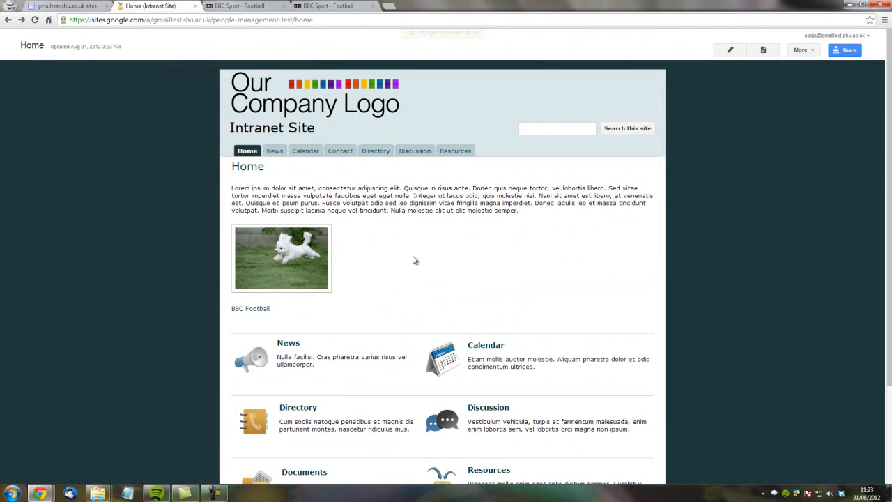
- Edit the Home page and start a web address link on the opening words "Lorem ipsum dolor sit amet"
click(730, 50)
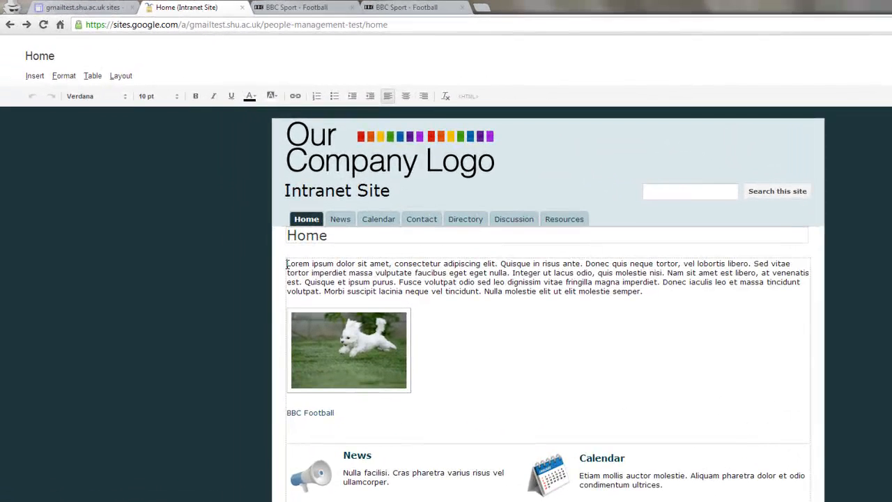
double_click(247, 212)
drag(307, 264, 393, 263)
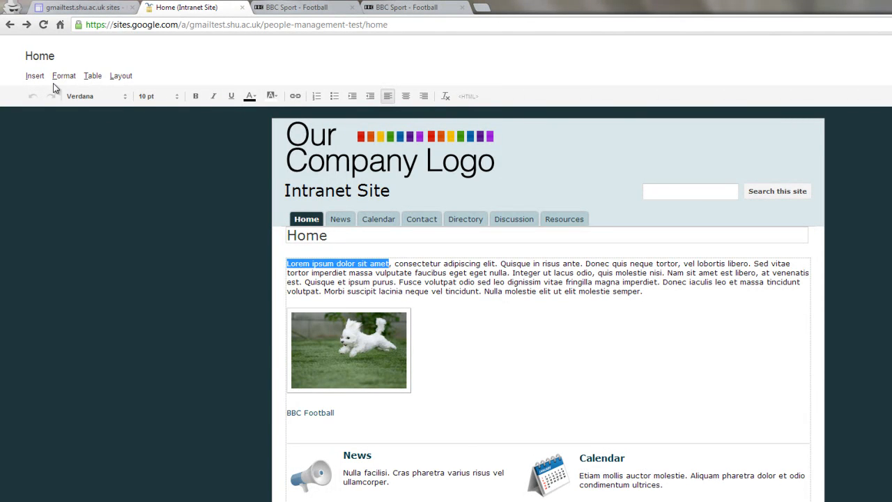
click(35, 75)
click(56, 136)
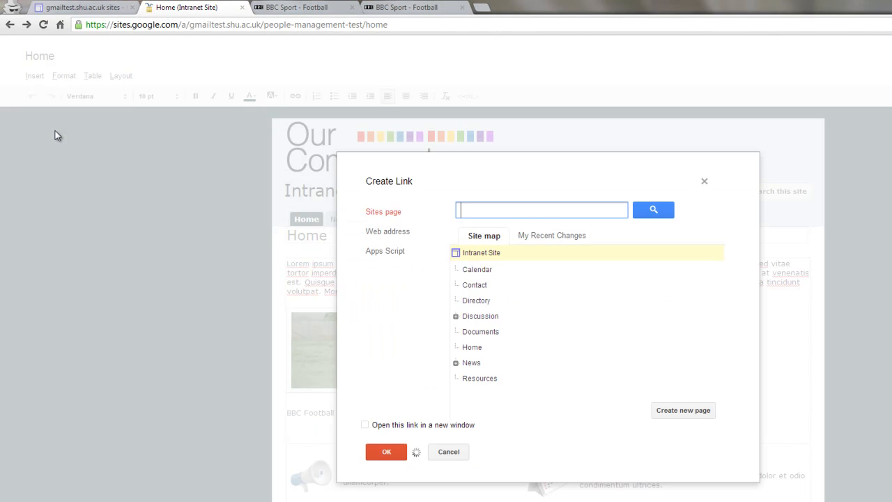
click(381, 231)
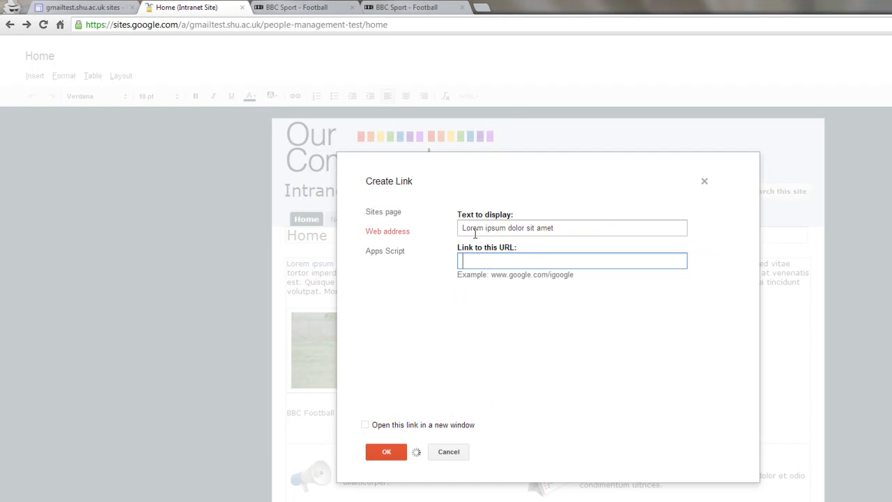
right_click(480, 259)
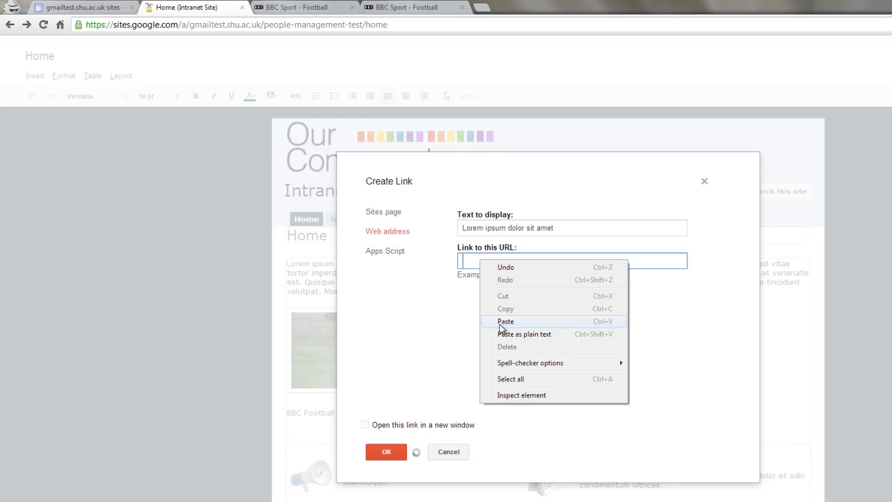
click(505, 323)
click(366, 424)
click(389, 451)
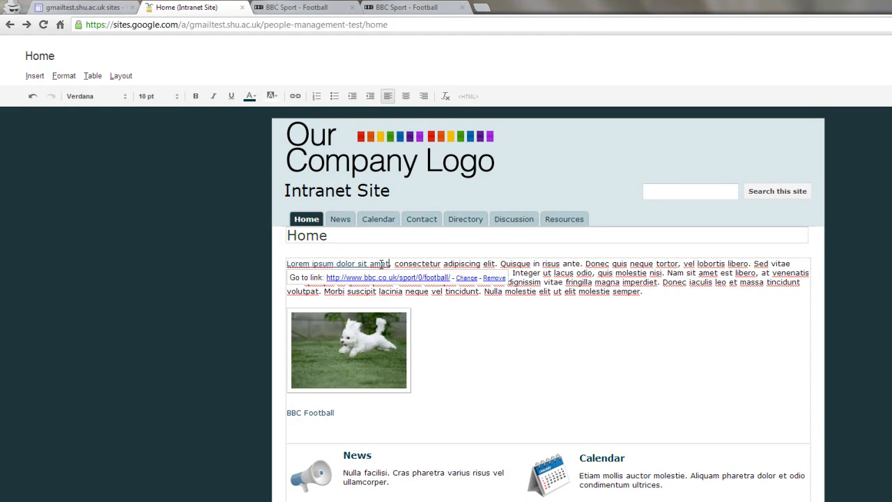
click(805, 50)
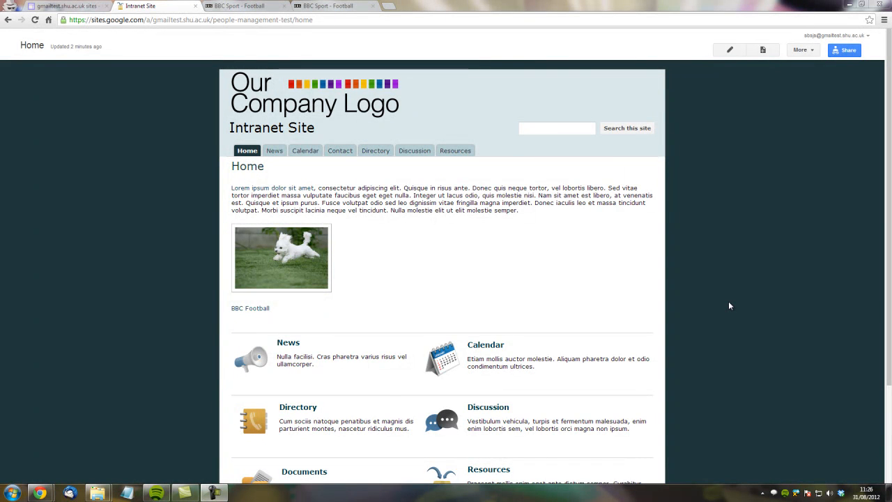
- Open the site's Calendar page and attach the puppy JPG file from the Sites folder below the calendar
scroll(864, 265, down, 3)
scroll(862, 297, up, 3)
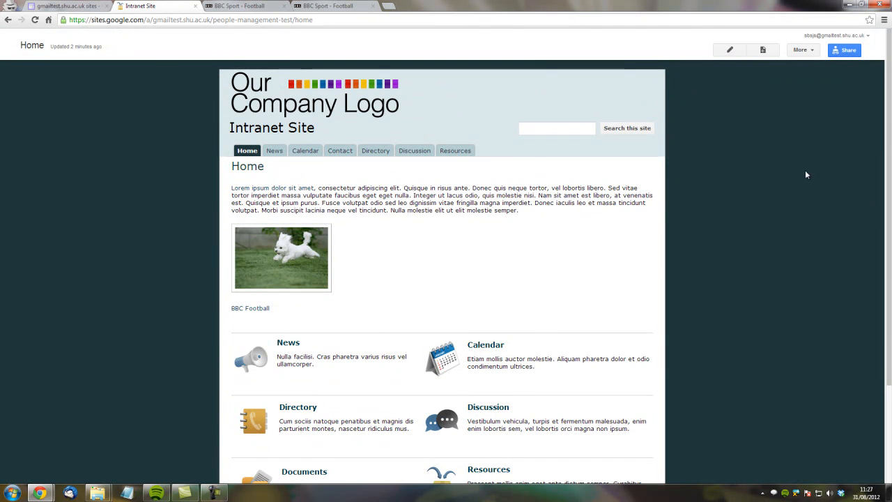
click(308, 152)
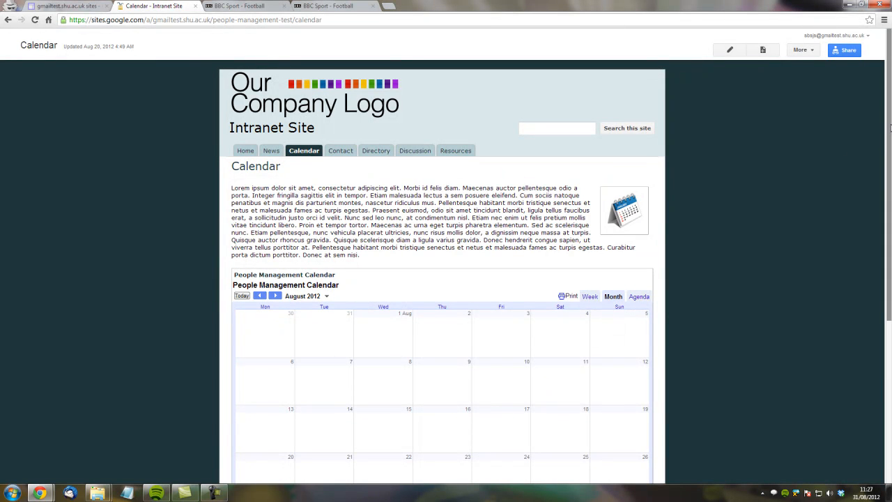
drag(890, 126, 890, 276)
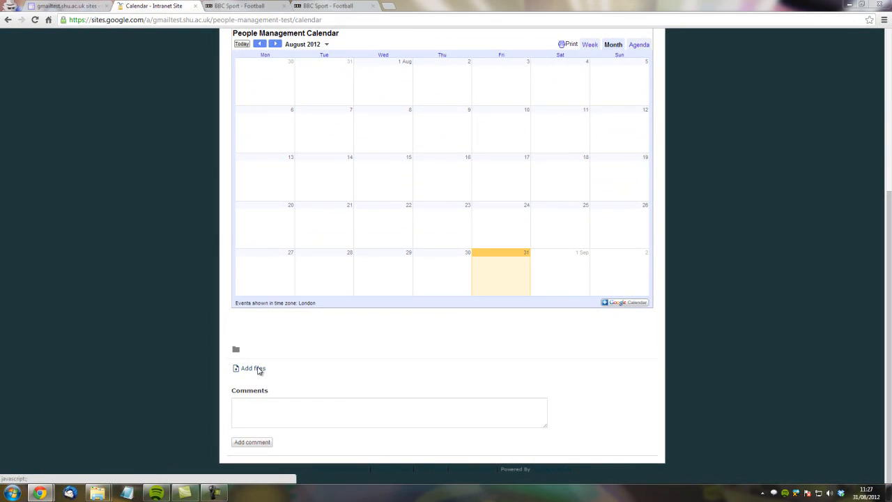
click(253, 368)
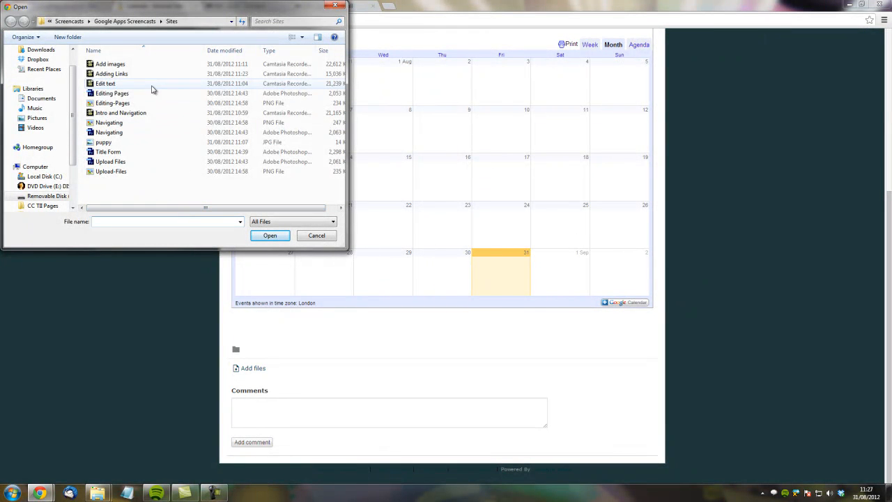
click(116, 142)
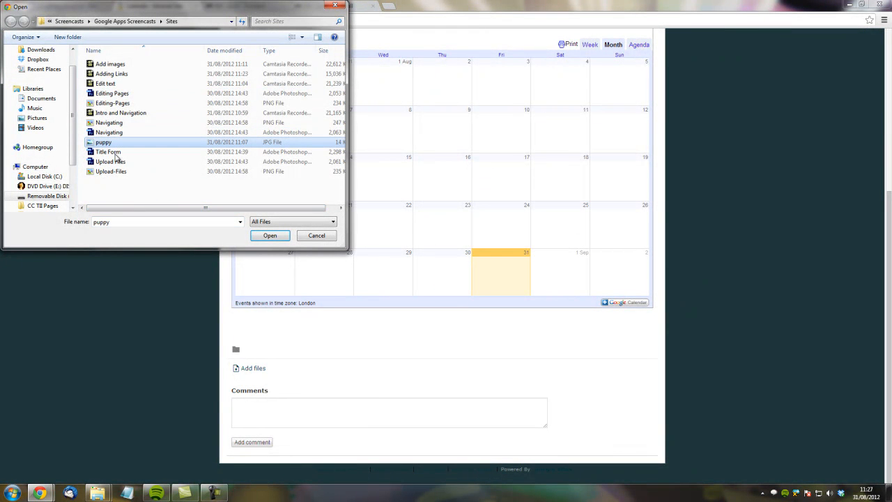
click(275, 235)
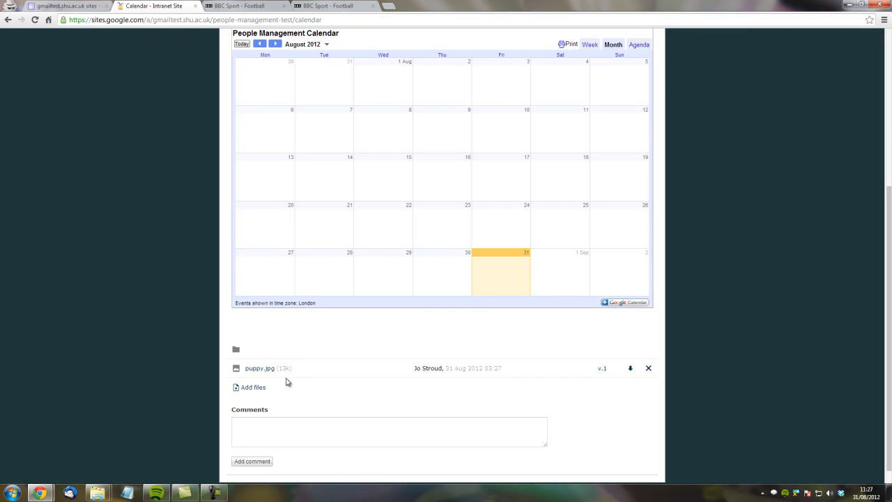
- Highlight "Maecenas auctor" in the Calendar page's introduction and copy the link address of the attached puppy.jpg
scroll(287, 382, up, 5)
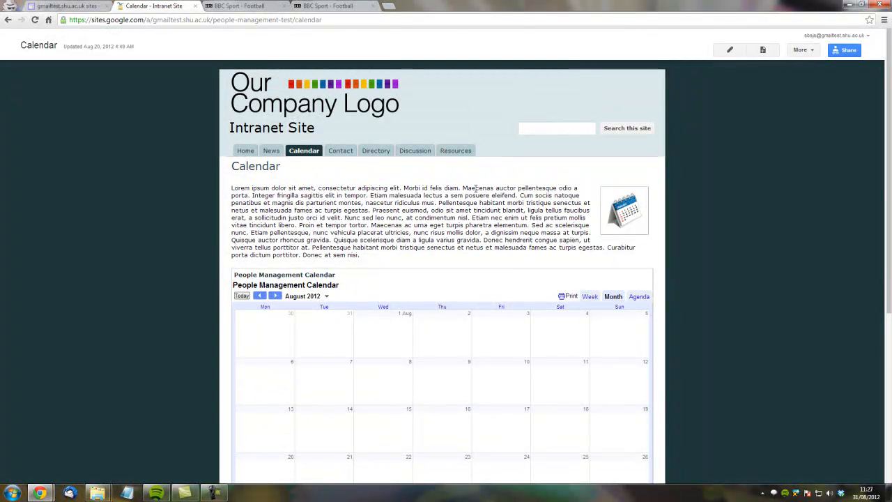
drag(463, 188, 512, 188)
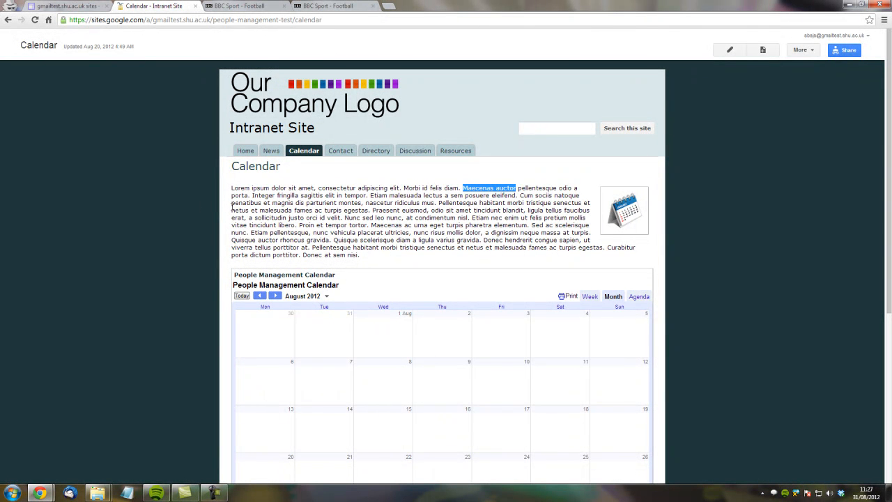
scroll(160, 221, down, 3)
scroll(184, 262, down, 2)
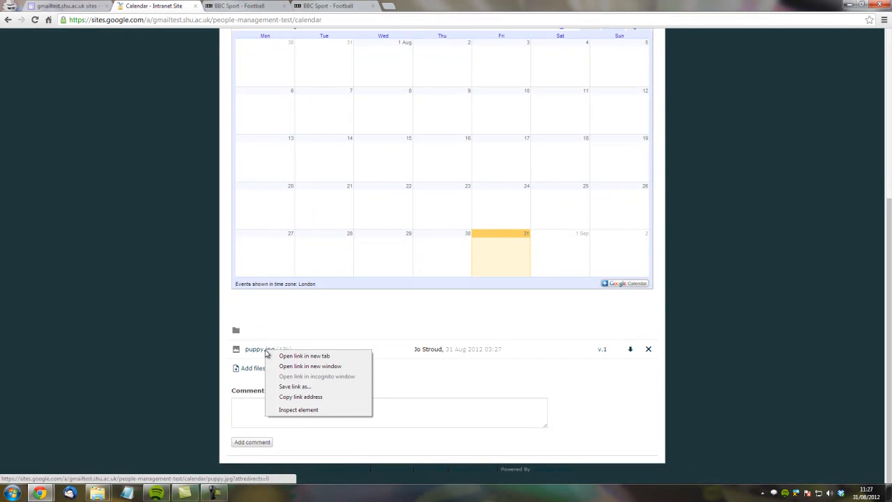
right_click(266, 353)
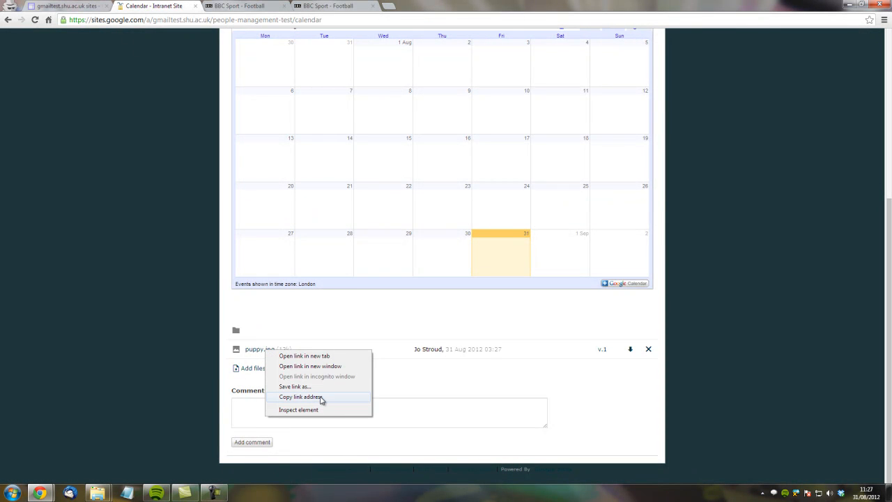
click(321, 397)
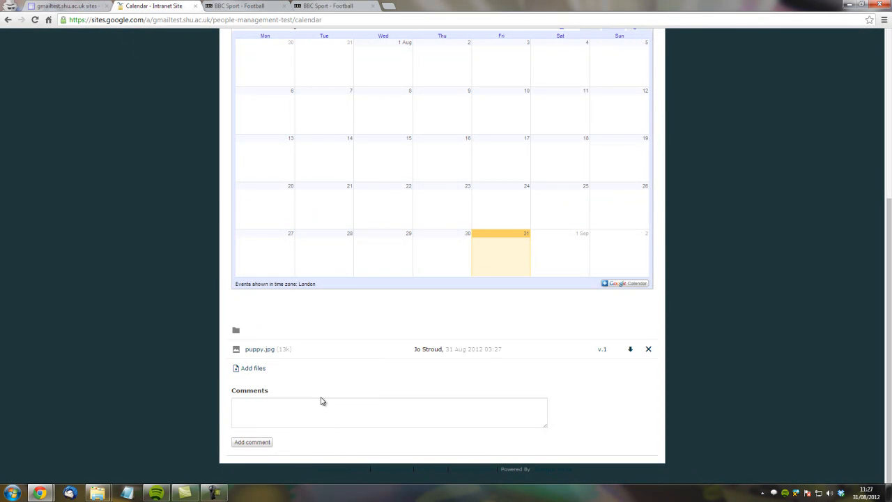
scroll(537, 378, up, 4)
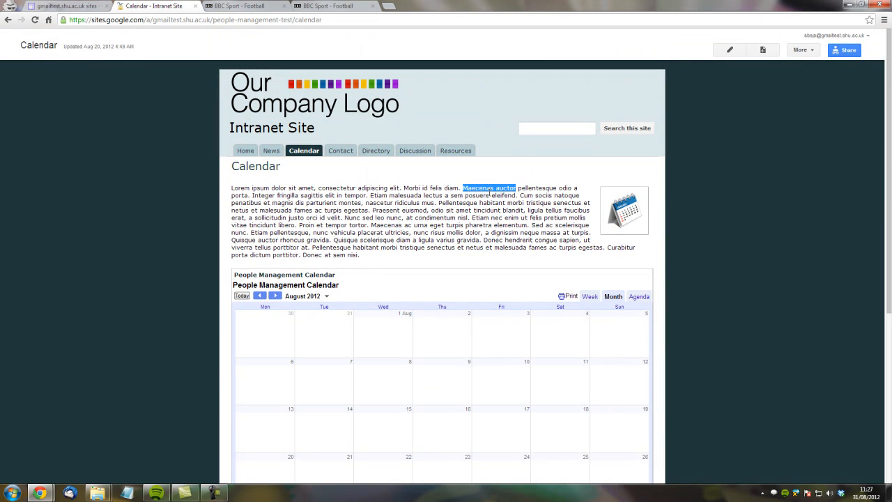
click(492, 200)
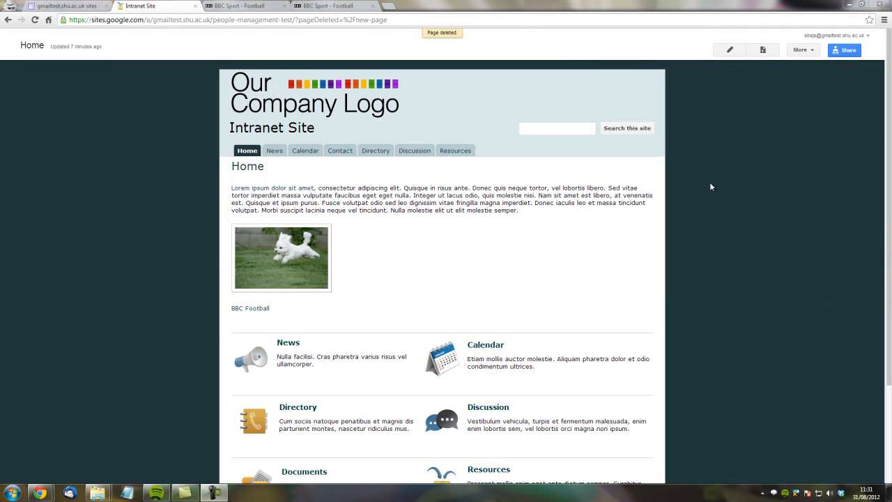
- Create a page named "New Page" with the Web Page template at the top level of the Intranet Site
click(771, 50)
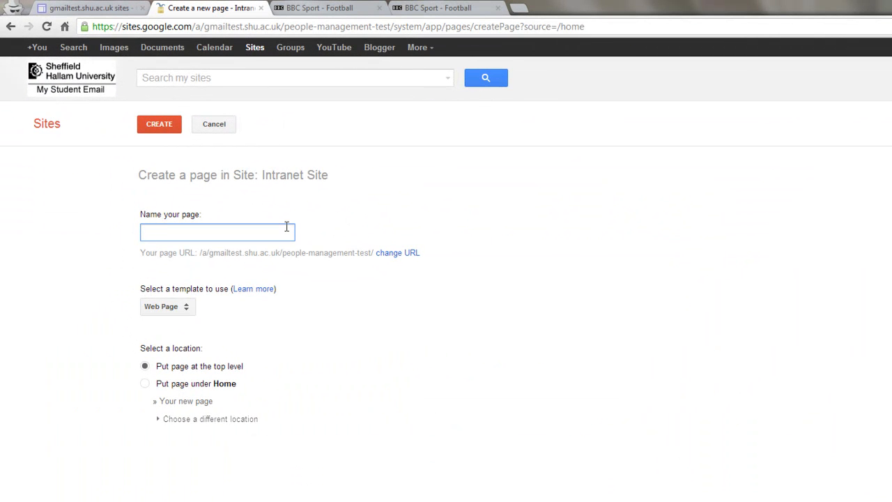
text(New Page)
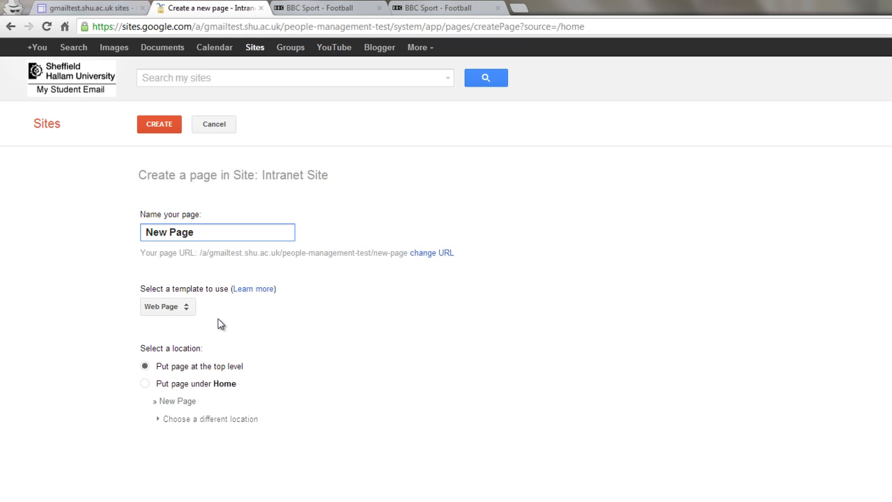
click(189, 314)
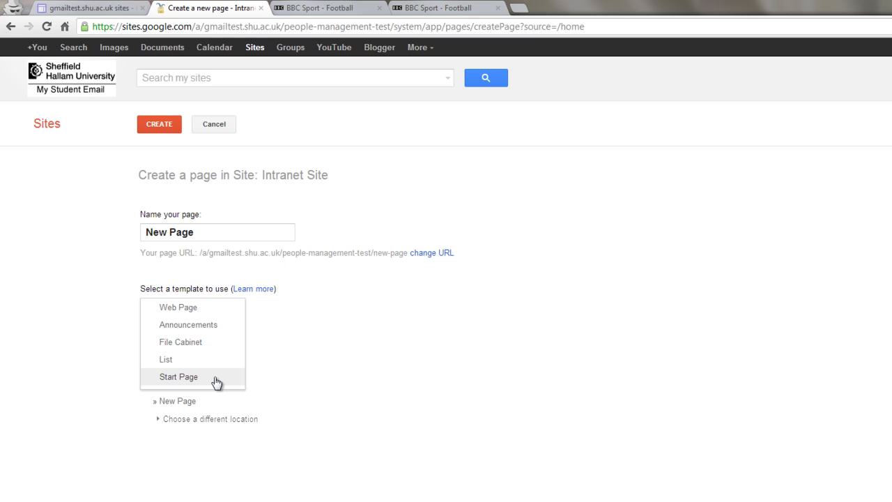
click(220, 307)
click(252, 319)
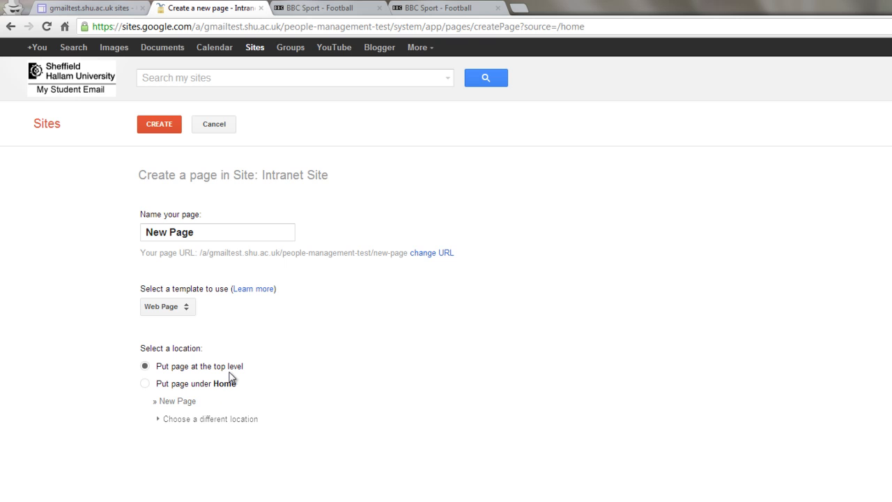
click(160, 126)
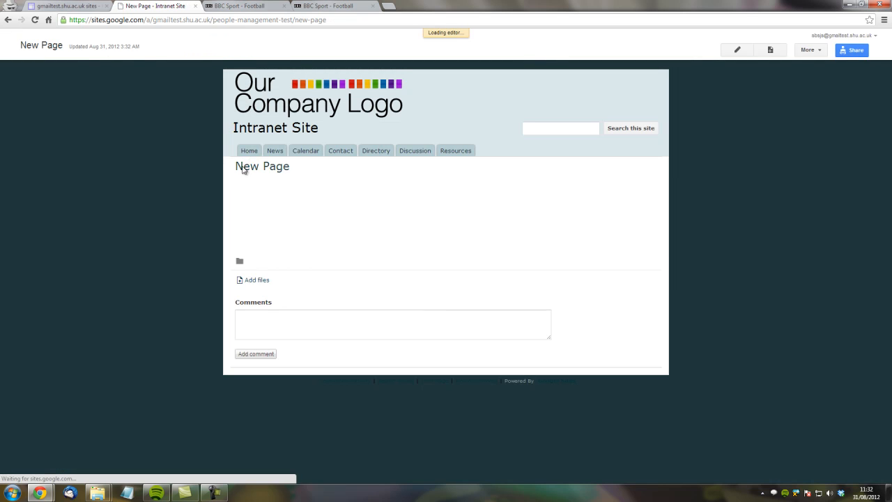
- Enter "This is my text..." in the body of New Page and save the page
click(260, 216)
text(Thi)
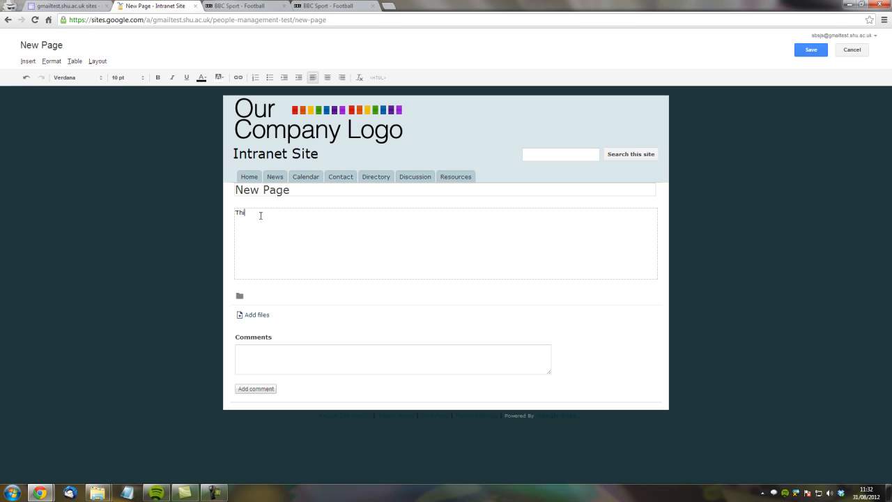
text(s is my text...)
click(811, 50)
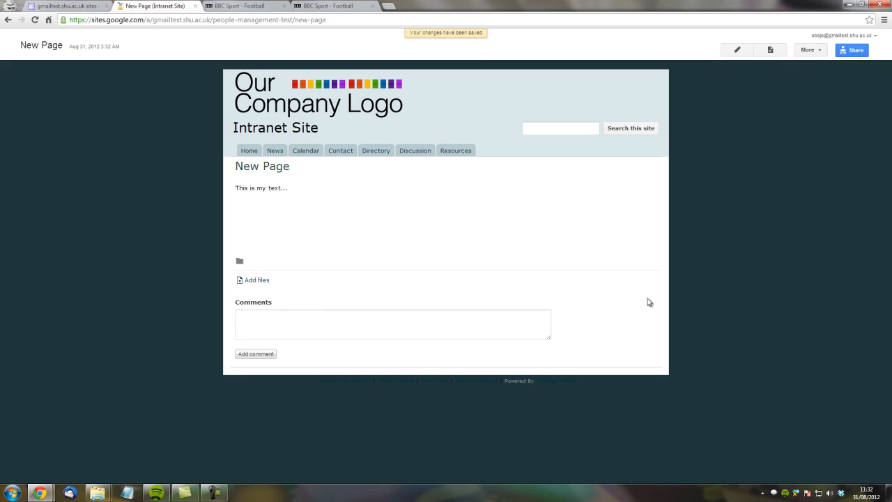